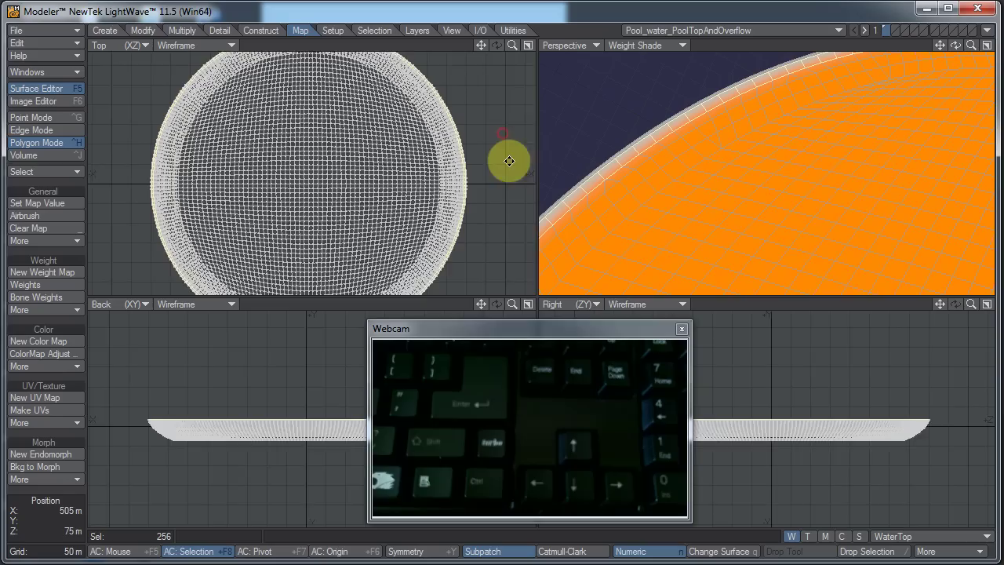
Nudge the Top view with the Right and Left arrows and a drag to shift the pool mesh left
{"action": "key", "text": "Right"}
{"action": "key", "text": "Right"}
{"action": "key", "text": "Right"}
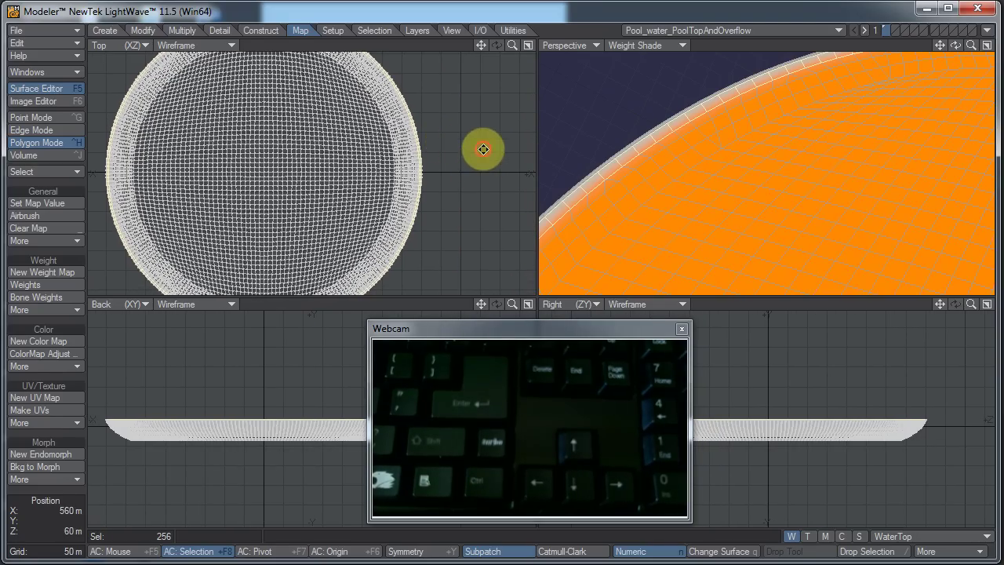
{"action": "key", "text": "Left"}
{"action": "key", "text": "Left"}
{"action": "key", "text": "Left"}
{"action": "key", "text": "Left"}
{"action": "key", "text": "Left"}
{"action": "key", "text": "Left"}
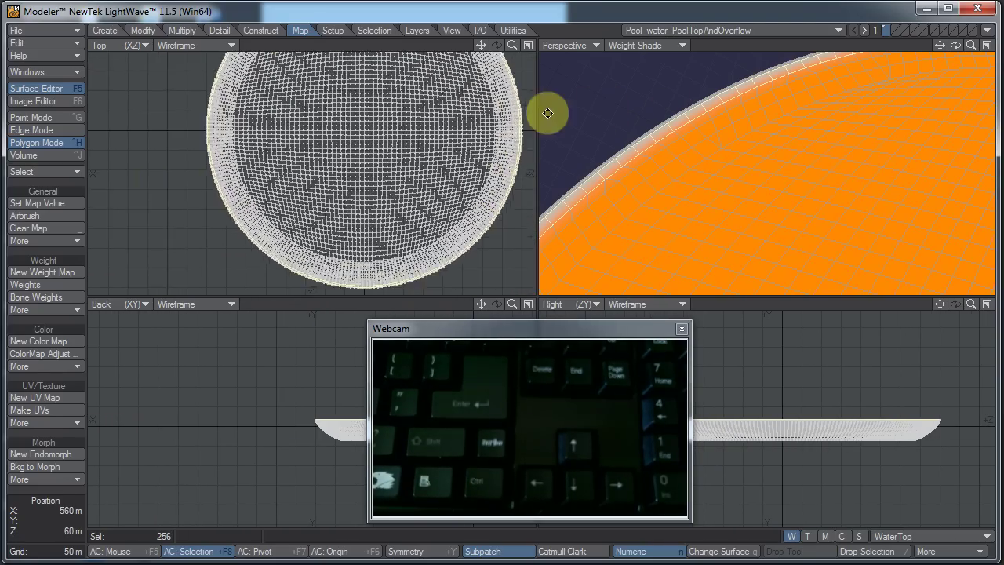
{"action": "mouse_move", "coordinate": [534, 118]}
{"action": "left_mouse_down", "text": "alt+shift"}
{"action": "mouse_move", "coordinate": [410, 157]}
{"action": "mouse_move", "coordinate": [523, 157]}
{"action": "mouse_move", "coordinate": [492, 176]}
{"action": "left_mouse_up", "text": "alt+shift"}
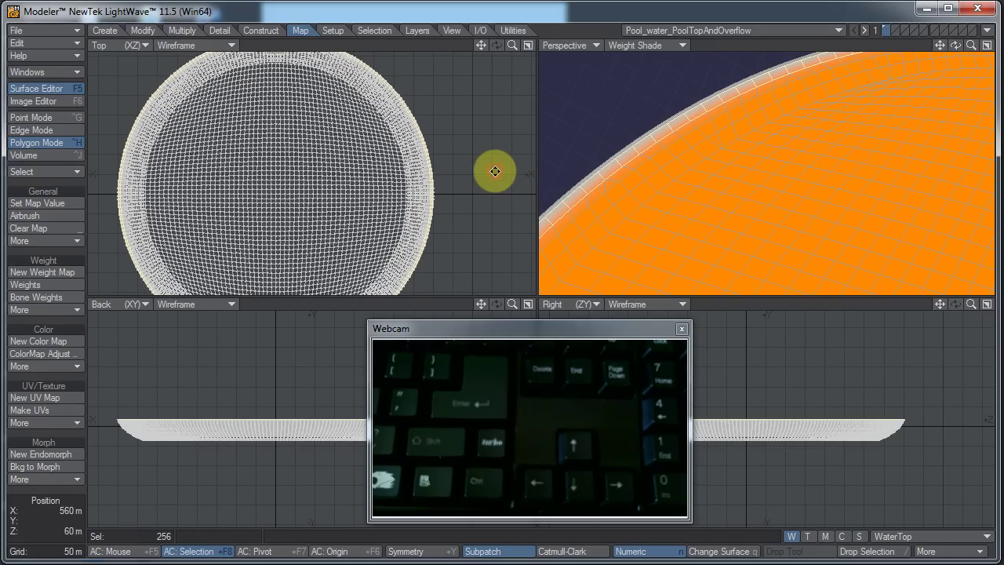
{"action": "mouse_move", "coordinate": [672, 209]}
{"action": "left_mouse_down", "text": "alt"}
{"action": "mouse_move", "coordinate": [728, 206]}
{"action": "mouse_move", "coordinate": [691, 200]}
{"action": "left_mouse_up", "text": "alt"}
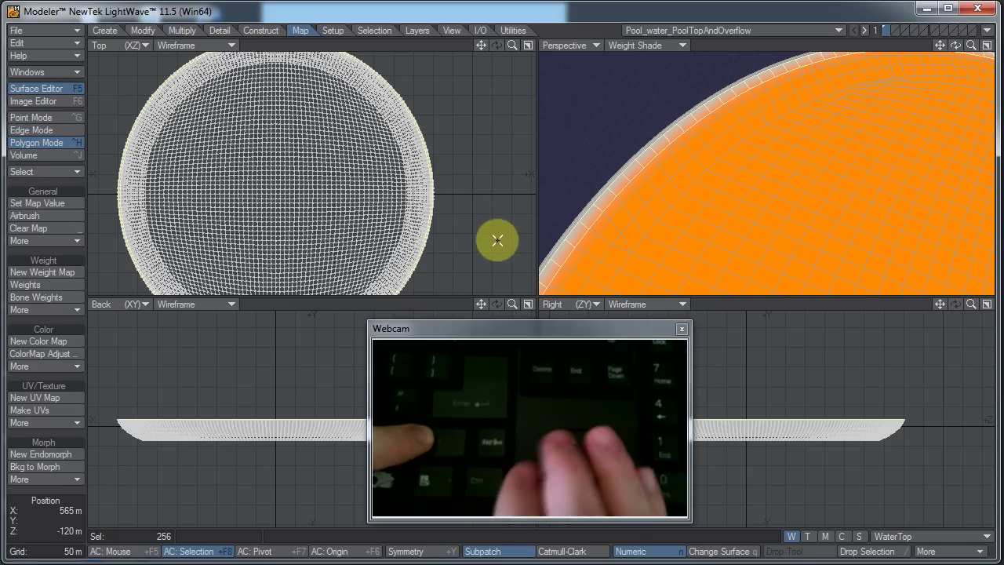
Pan the Top view vertically, moving the pool mesh up three steps and back down two
{"action": "key", "text": "Down"}
{"action": "key", "text": "Down"}
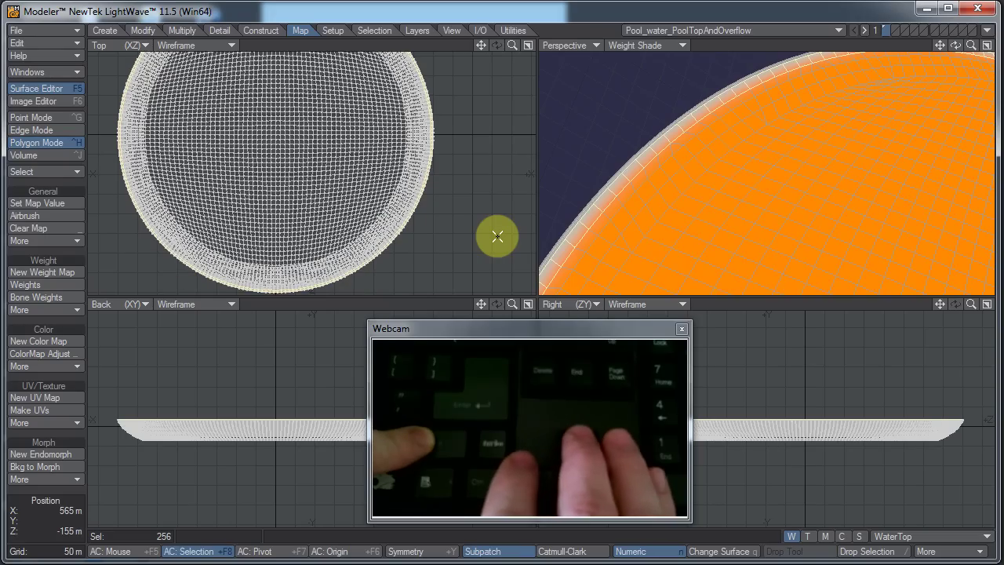
{"action": "key", "text": "Down"}
{"action": "key", "text": "Down"}
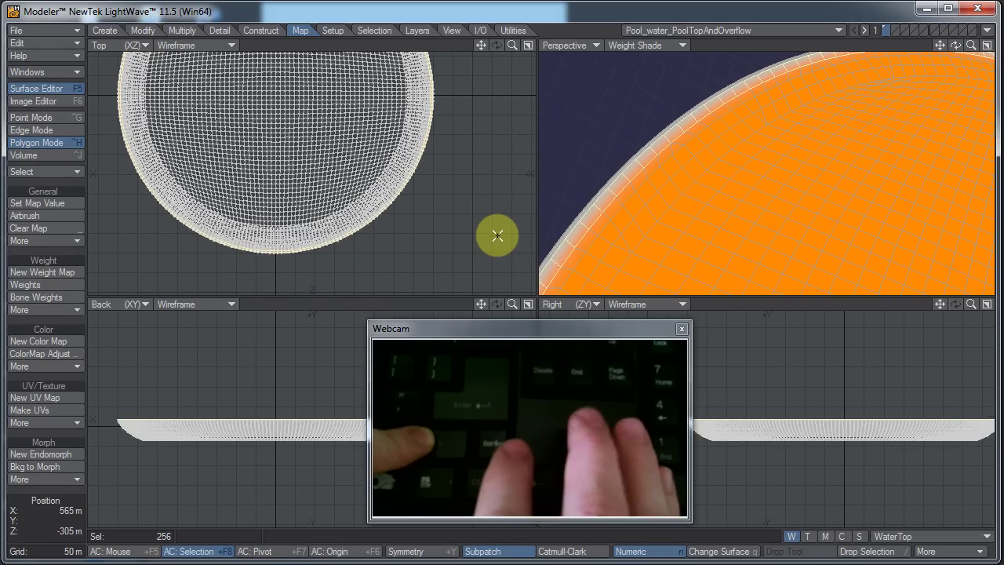
{"action": "key", "text": "Down"}
{"action": "key", "text": "Up"}
{"action": "key", "text": "Up"}
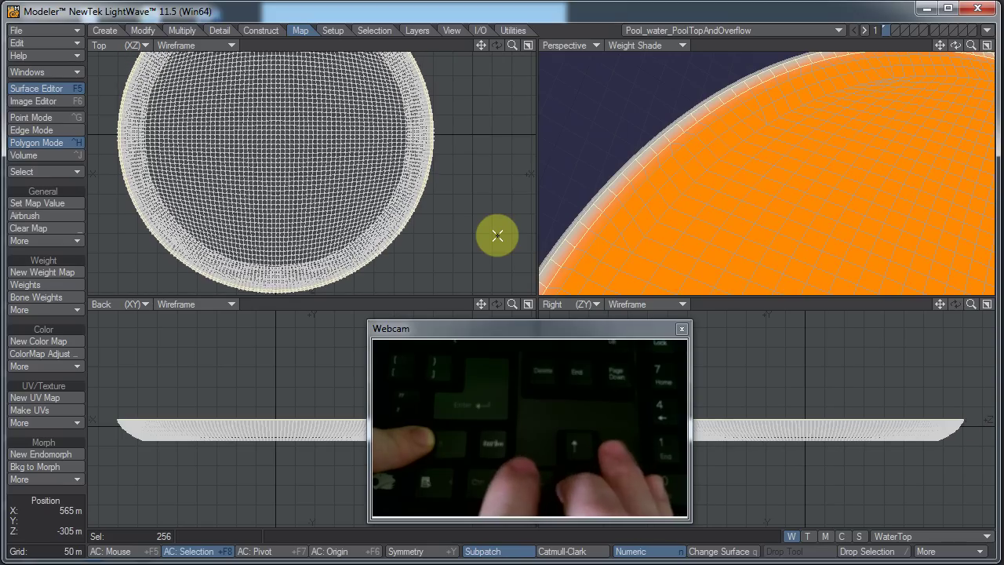
{"action": "key", "text": "Up"}
{"action": "key", "text": "Up"}
Pan the Top view sideways with two Left and two Right arrow presses
{"action": "key", "text": "Left"}
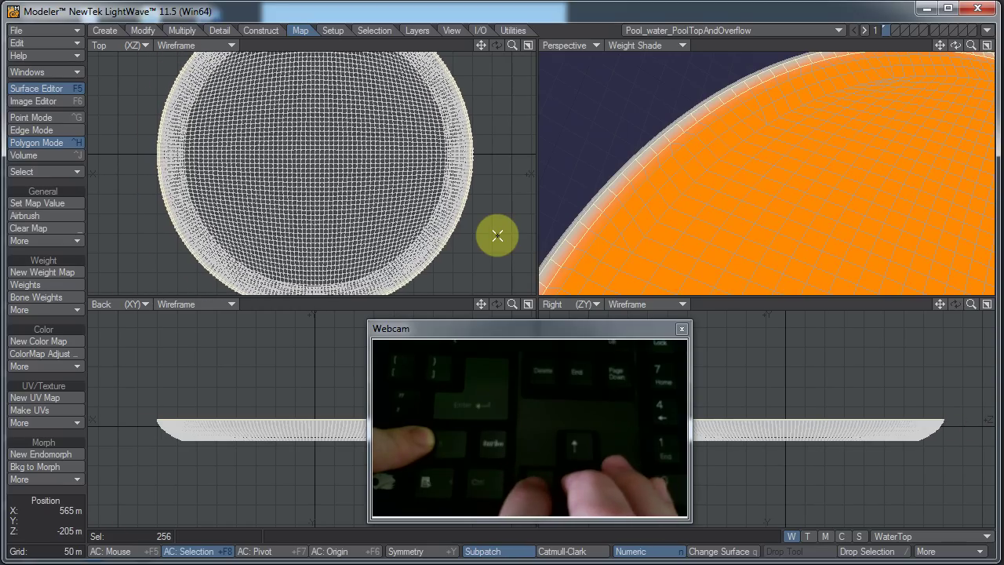
{"action": "key", "text": "Left"}
{"action": "key", "text": "Left"}
{"action": "key", "text": "Right"}
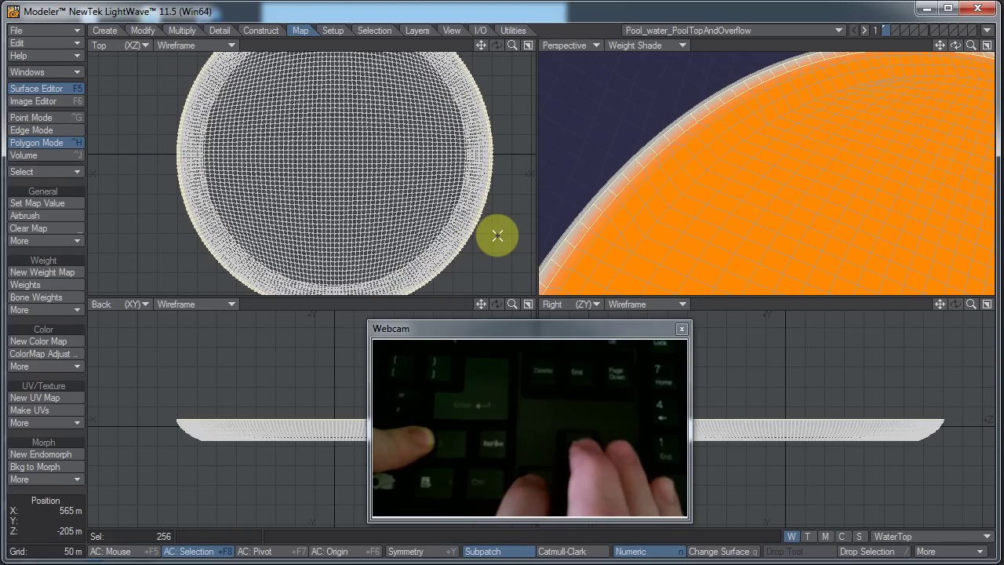
{"action": "key", "text": "Right"}
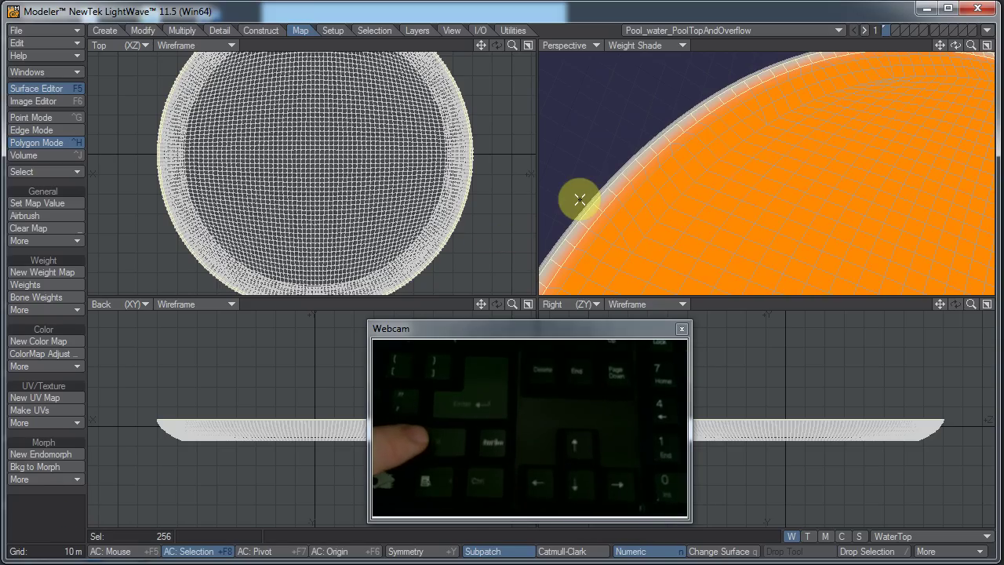
Rotate the Perspective view around the pool until its curved rim arcs evenly across the top
{"action": "key", "text": "Down"}
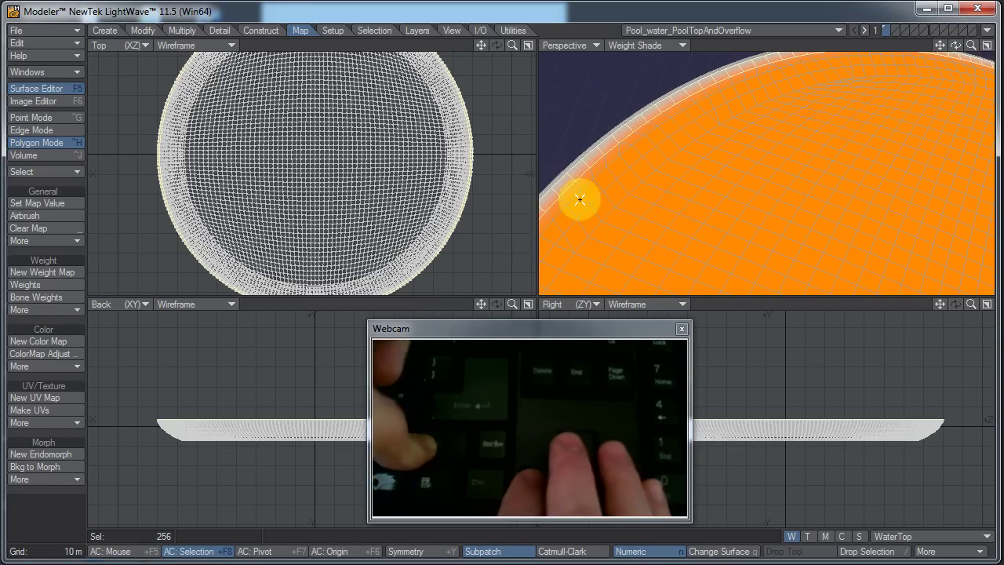
{"action": "key", "text": "Right"}
{"action": "key", "text": "Right"}
{"action": "key", "text": "Right"}
{"action": "key", "text": "Right"}
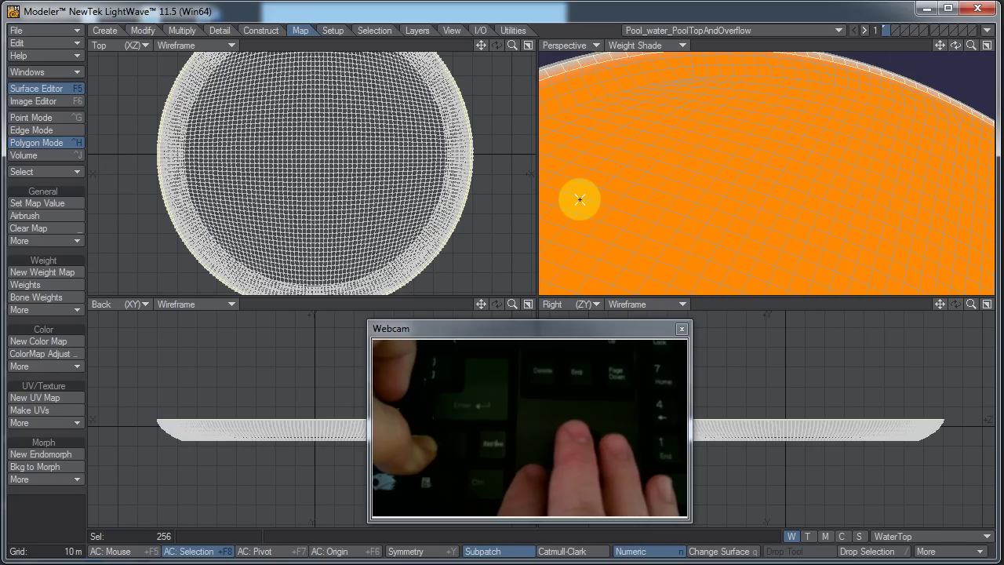
{"action": "key", "text": "Right"}
{"action": "key", "text": "Right"}
{"action": "key", "text": "Right"}
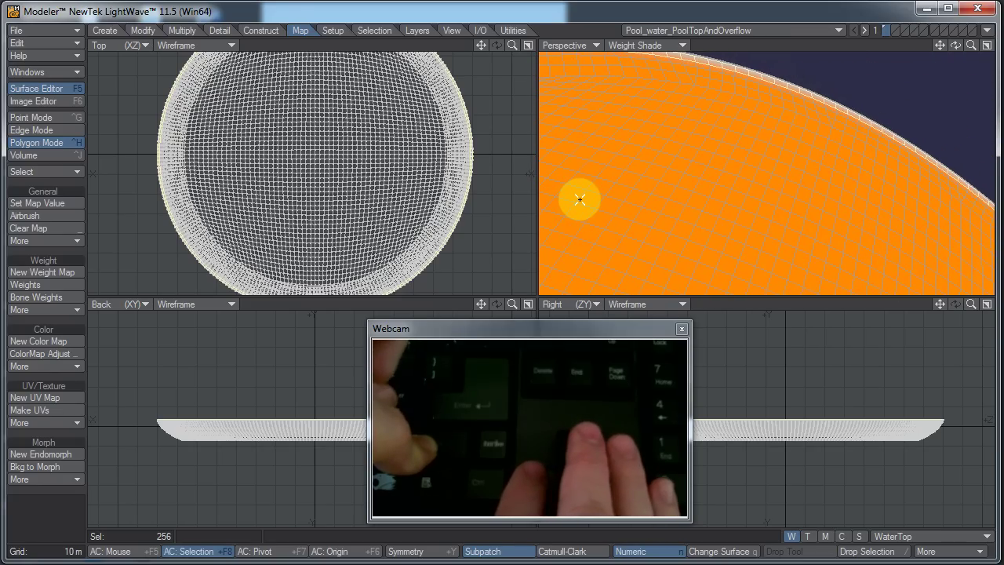
{"action": "key", "text": "Right"}
{"action": "key", "text": "Right"}
{"action": "key", "text": "Right"}
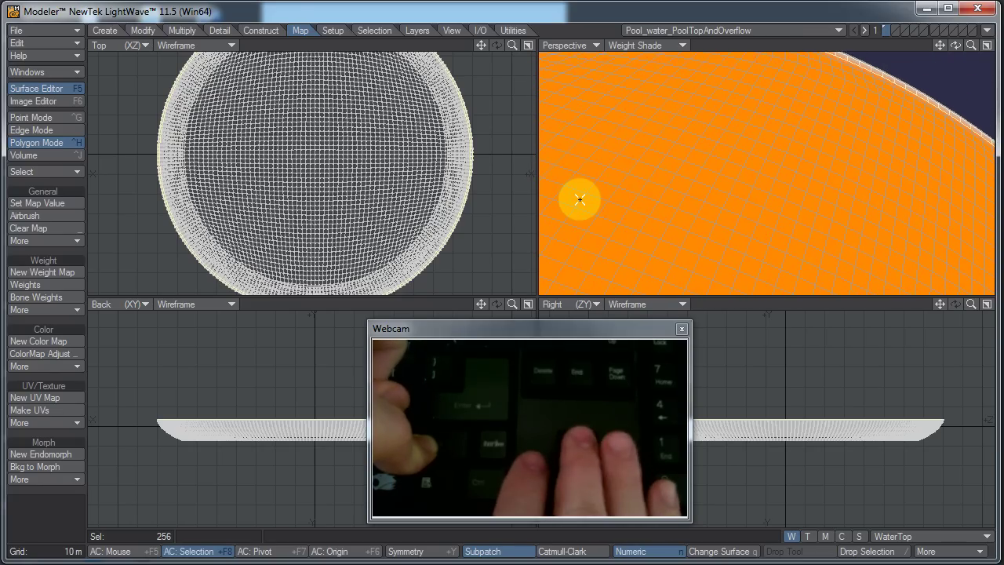
{"action": "key", "text": "Right"}
{"action": "key", "text": "Right"}
{"action": "key", "text": "Right"}
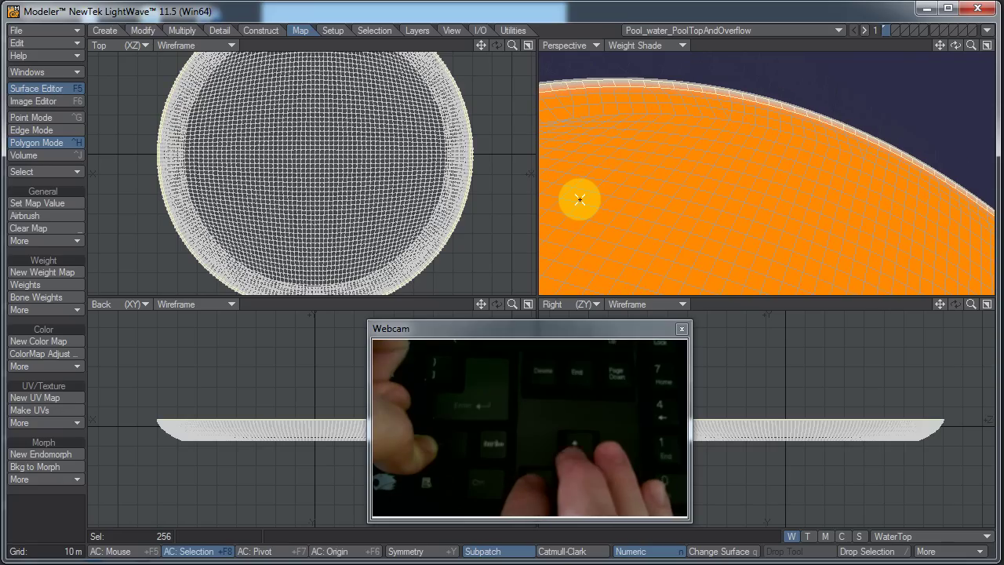
{"action": "key", "text": "Right"}
{"action": "key", "text": "Right"}
{"action": "key", "text": "Right"}
{"action": "key", "text": "Right"}
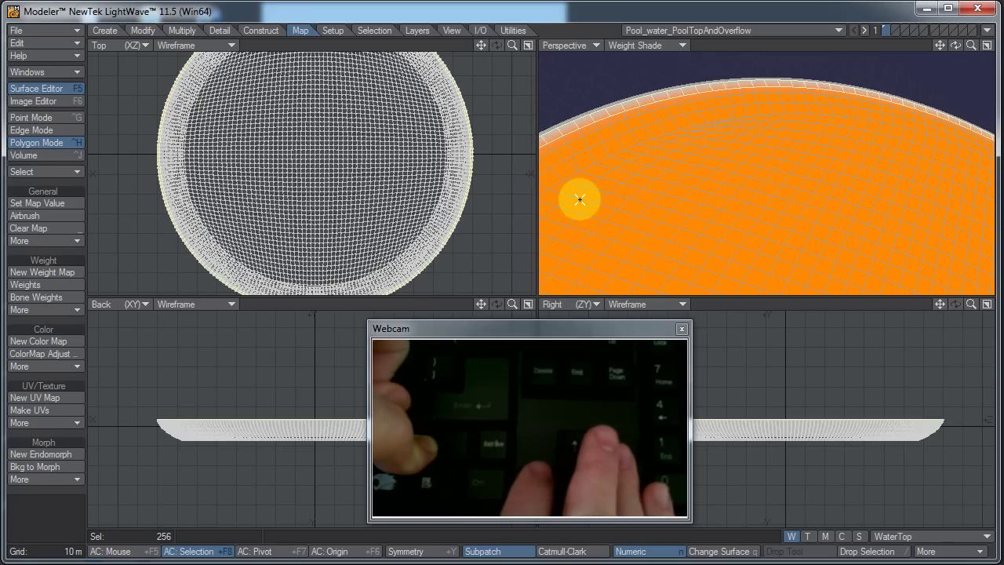
{"action": "key", "text": "Right"}
{"action": "key", "text": "Right"}
{"action": "key", "text": "Right"}
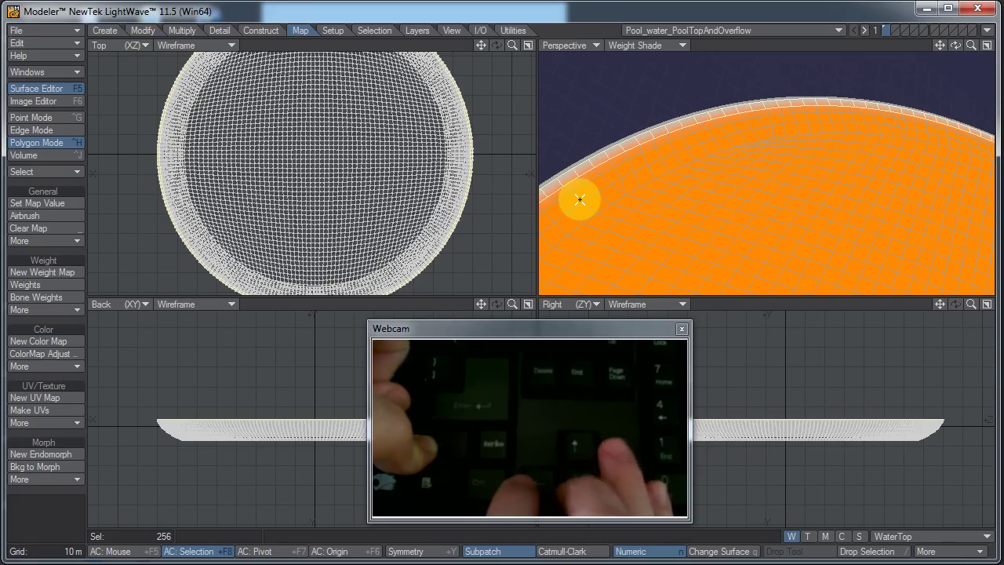
Tilt the Perspective view until the pool surface fills it, then tilt it away again
{"action": "key", "text": "Up"}
{"action": "key", "text": "Up"}
{"action": "key", "text": "Up"}
{"action": "key", "text": "Down"}
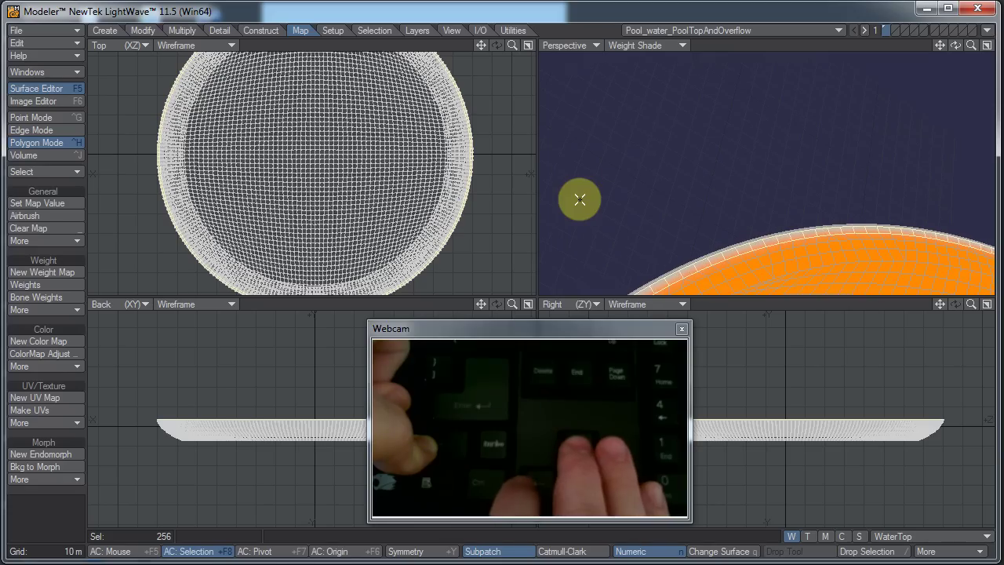
{"action": "key", "text": "Down"}
{"action": "key", "text": "Down"}
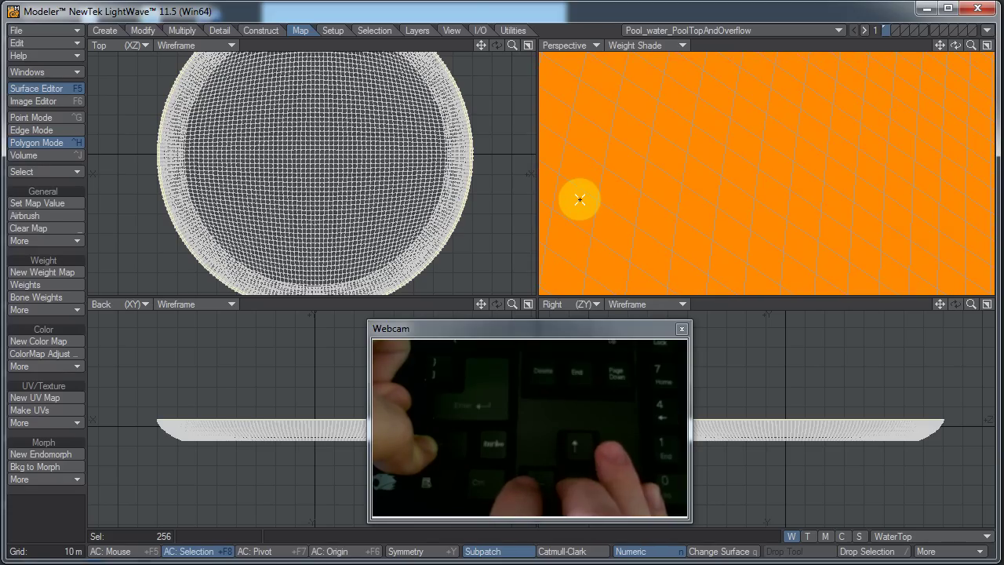
{"action": "key", "text": "Up"}
{"action": "key", "text": "Up"}
{"action": "key", "text": "Up"}
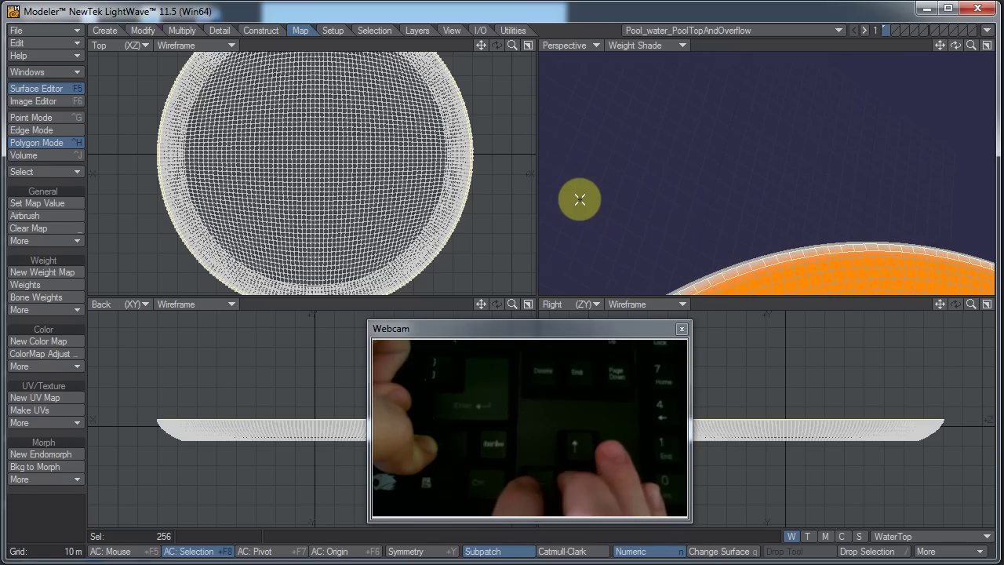
{"action": "key", "text": "Up"}
Tilt the Perspective view back and forth to settle on a view showing the pool edge
{"action": "key", "text": "Down"}
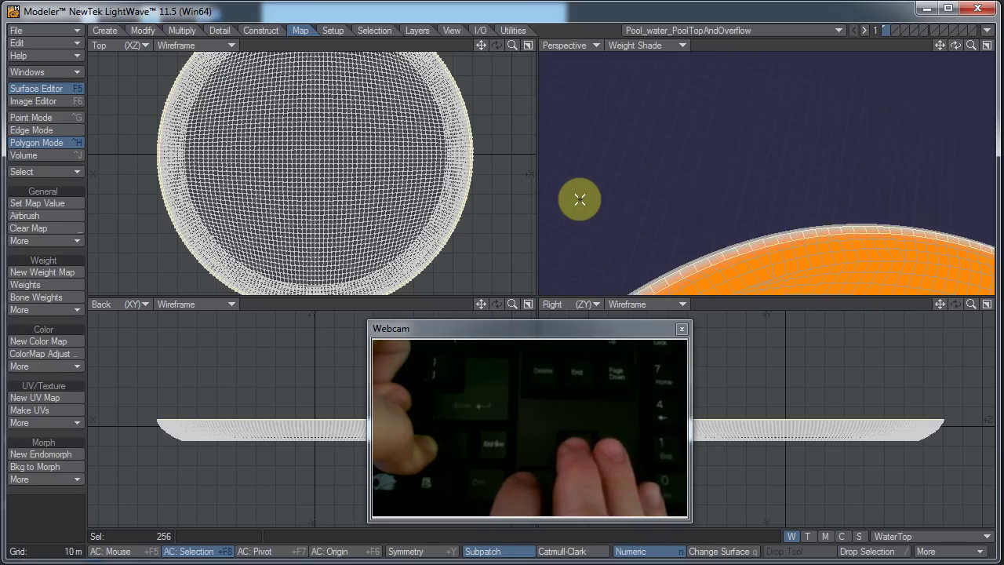
{"action": "key", "text": "Down"}
{"action": "key", "text": "Up"}
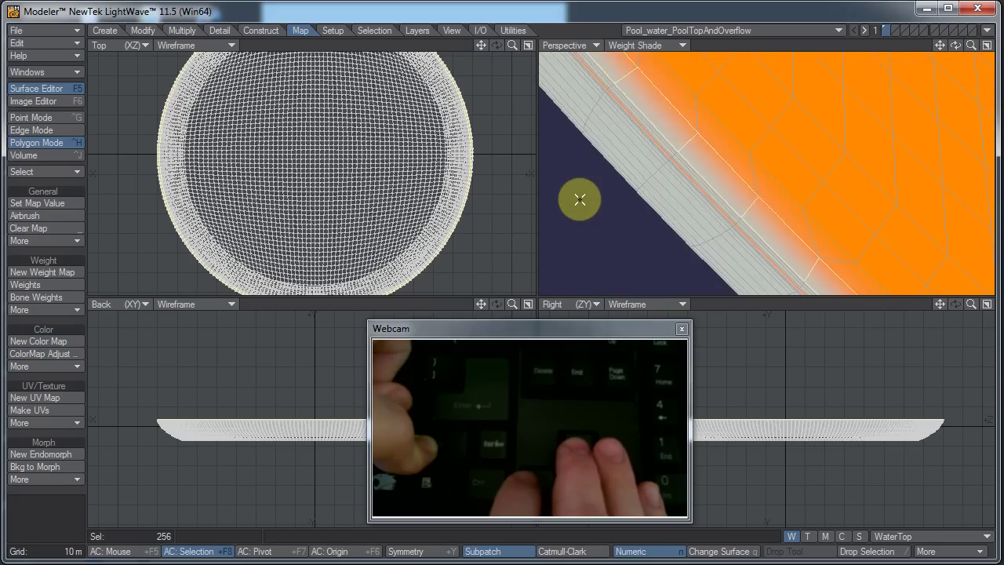
{"action": "key", "text": "Down"}
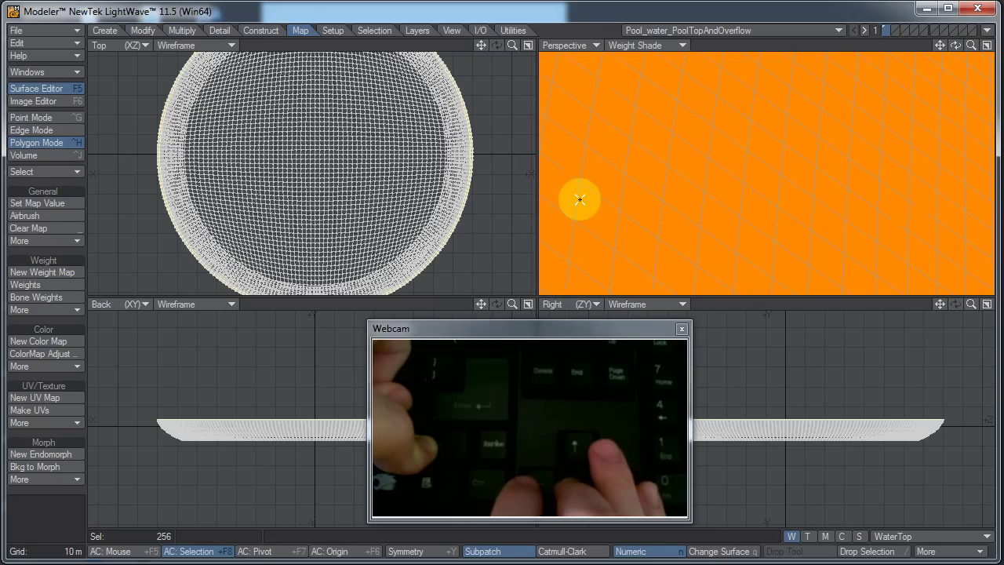
{"action": "key", "text": "Up"}
{"action": "key", "text": "Up"}
{"action": "key", "text": "Down"}
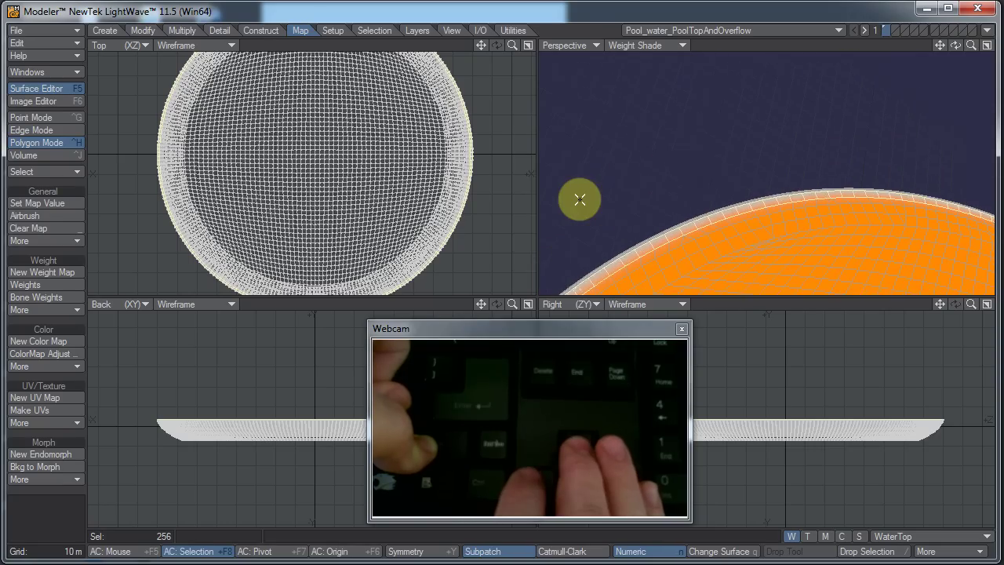
{"action": "key", "text": "Down"}
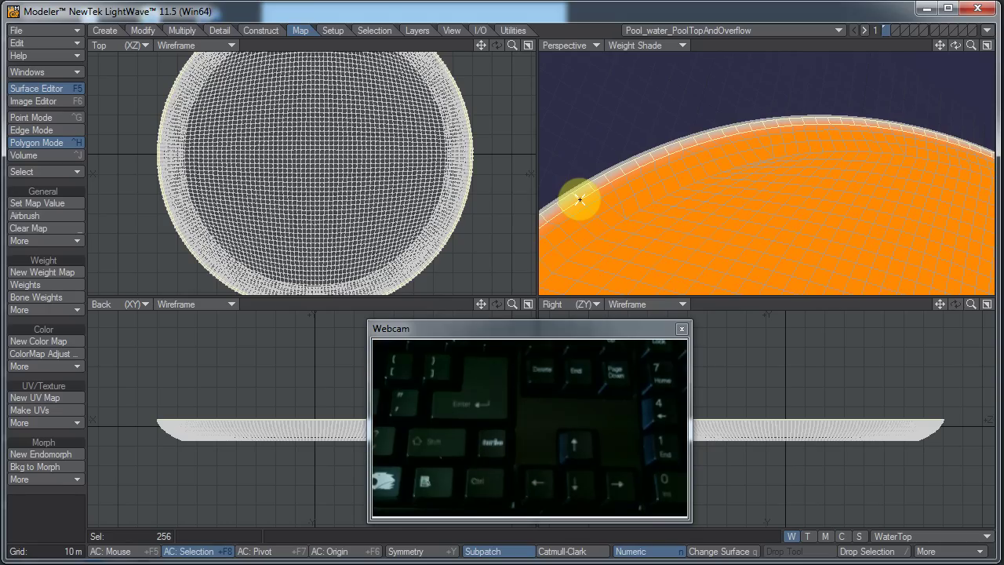